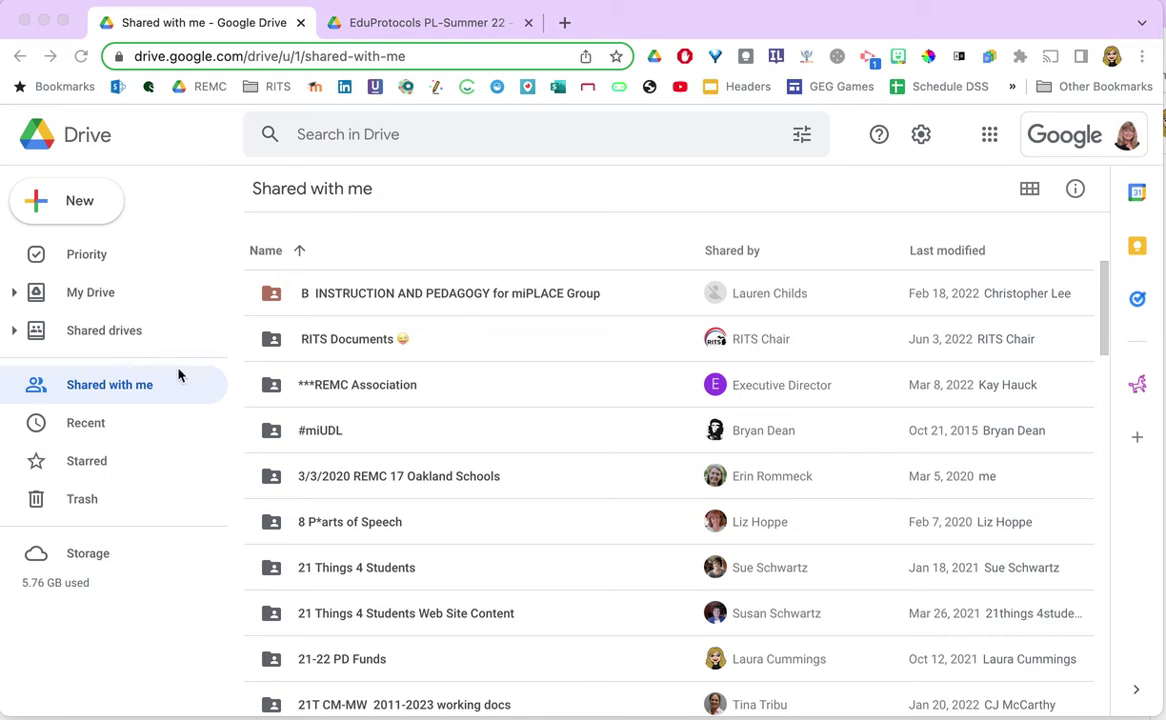
Open the 8 P*arts of Speech folder and begin adding a shortcut to 8 p*Arts Templates
double_click(279, 530)
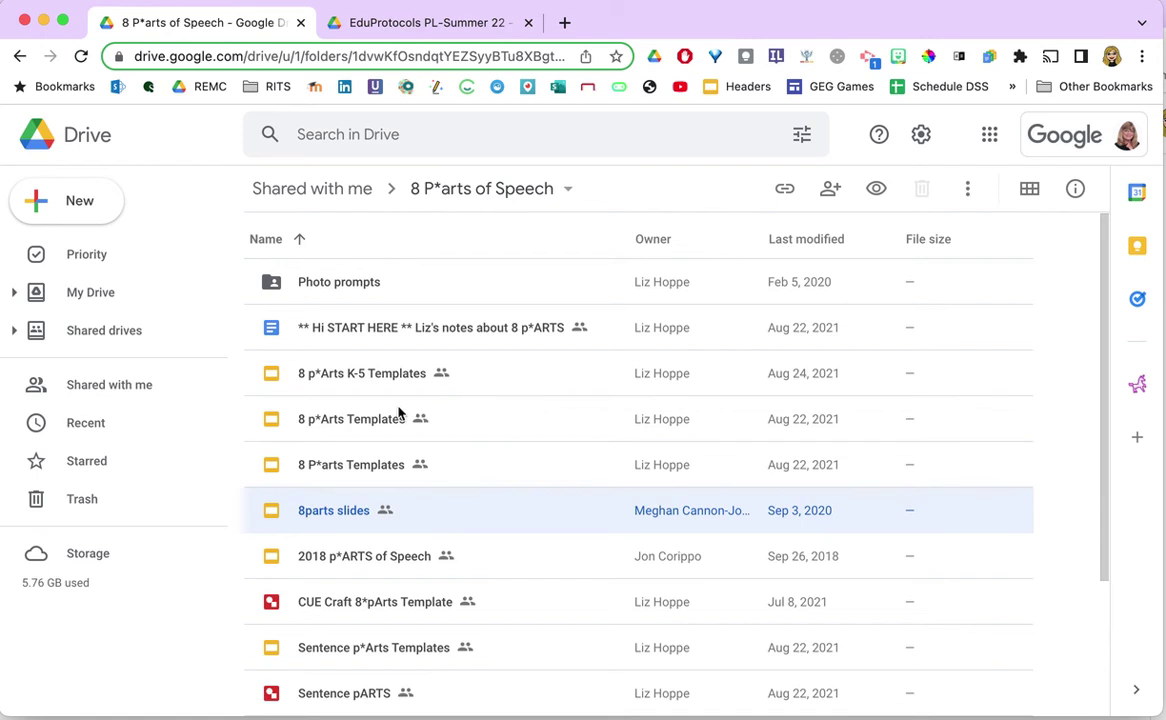
right_click(341, 419)
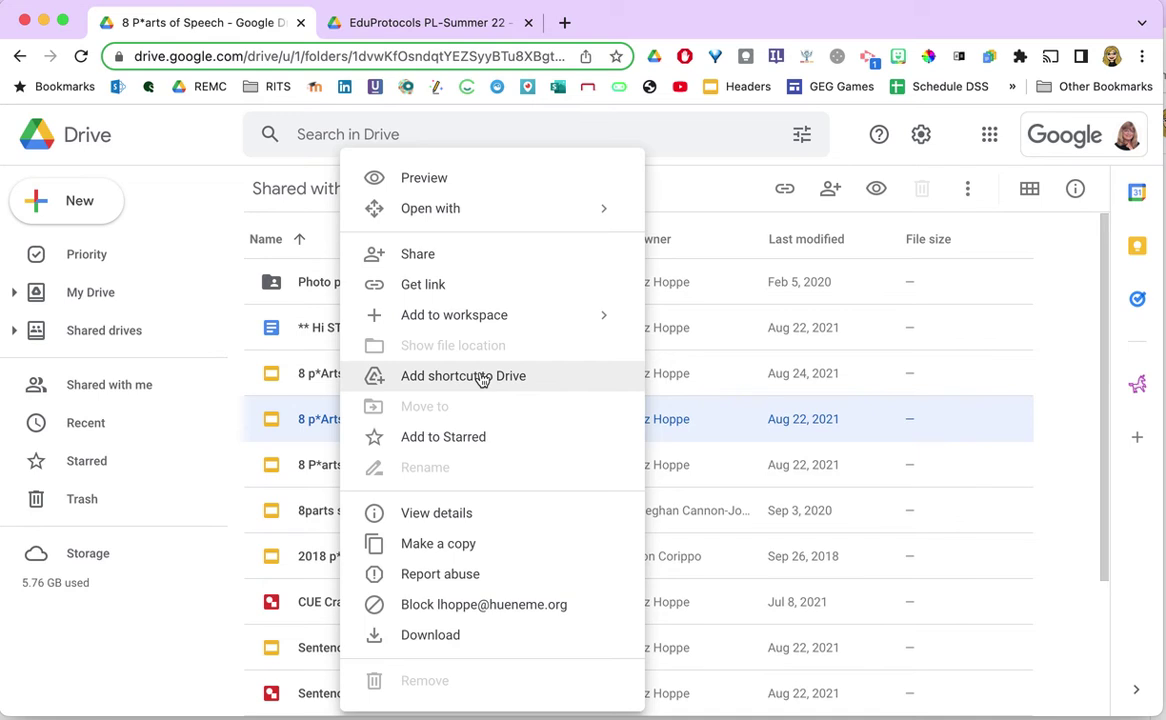
click(482, 377)
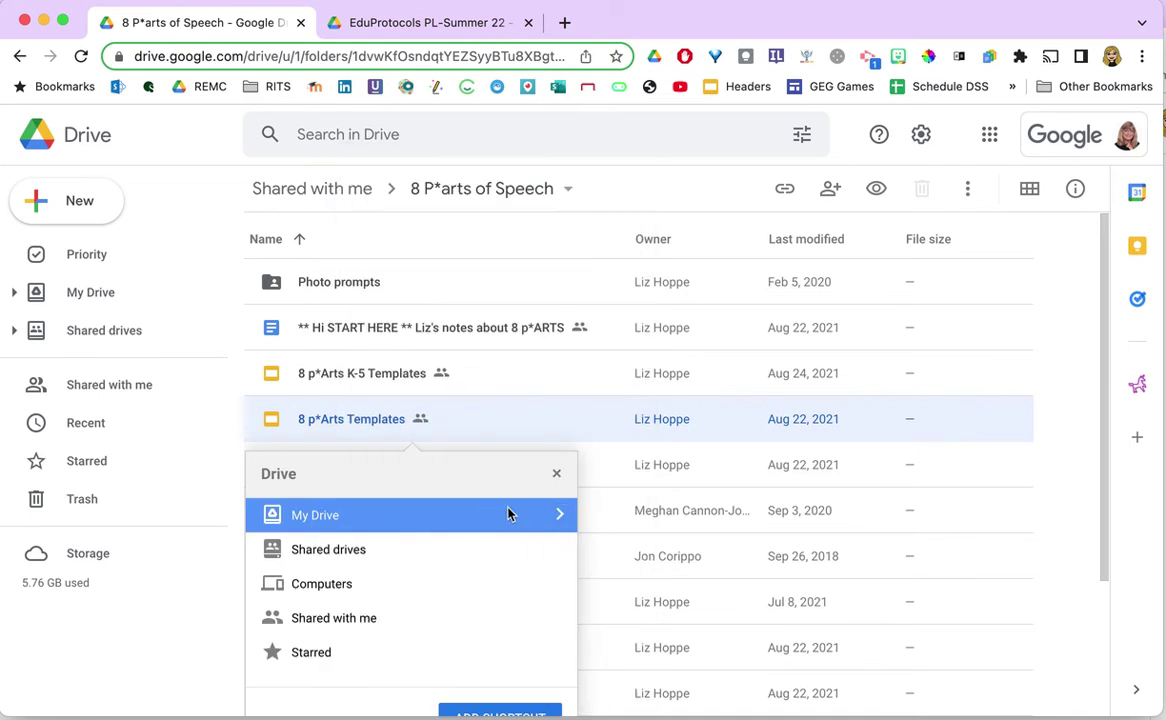
click(559, 514)
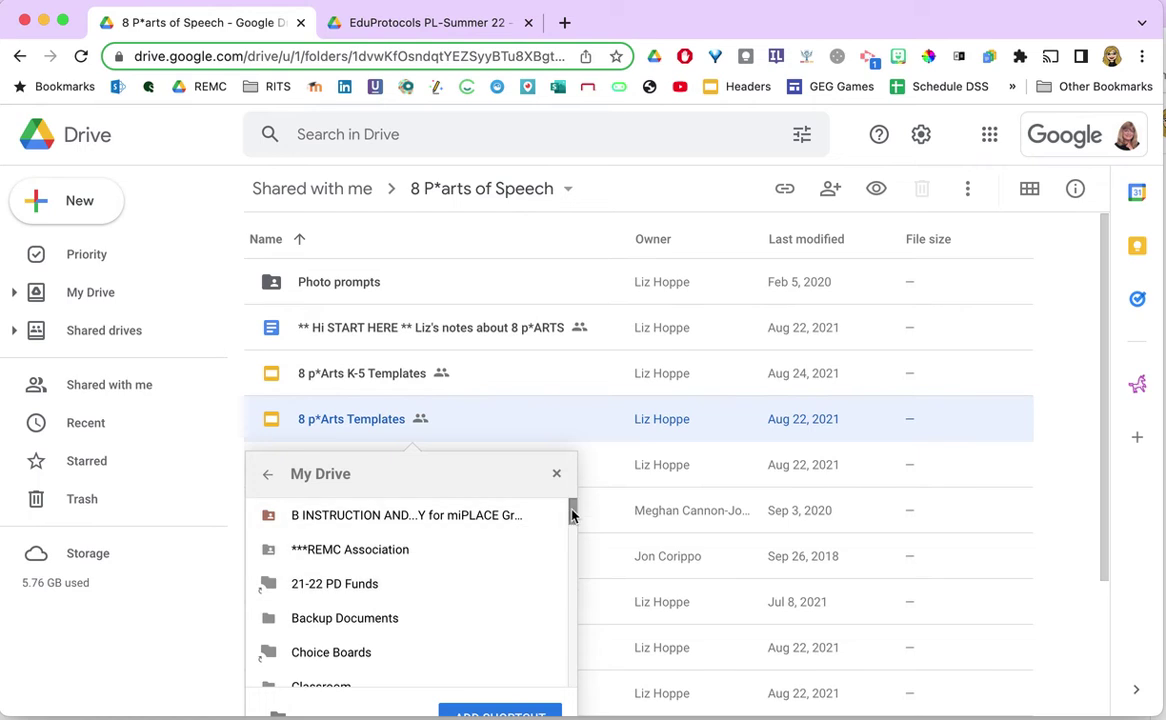
scroll(1104, 446, down, 1)
scroll(1104, 446, down, 2)
Place the 8 p*Arts Templates shortcut in My Drive > Eduprotocols > EduProtocols PL-Summer 22 and confirm
right_click(344, 340)
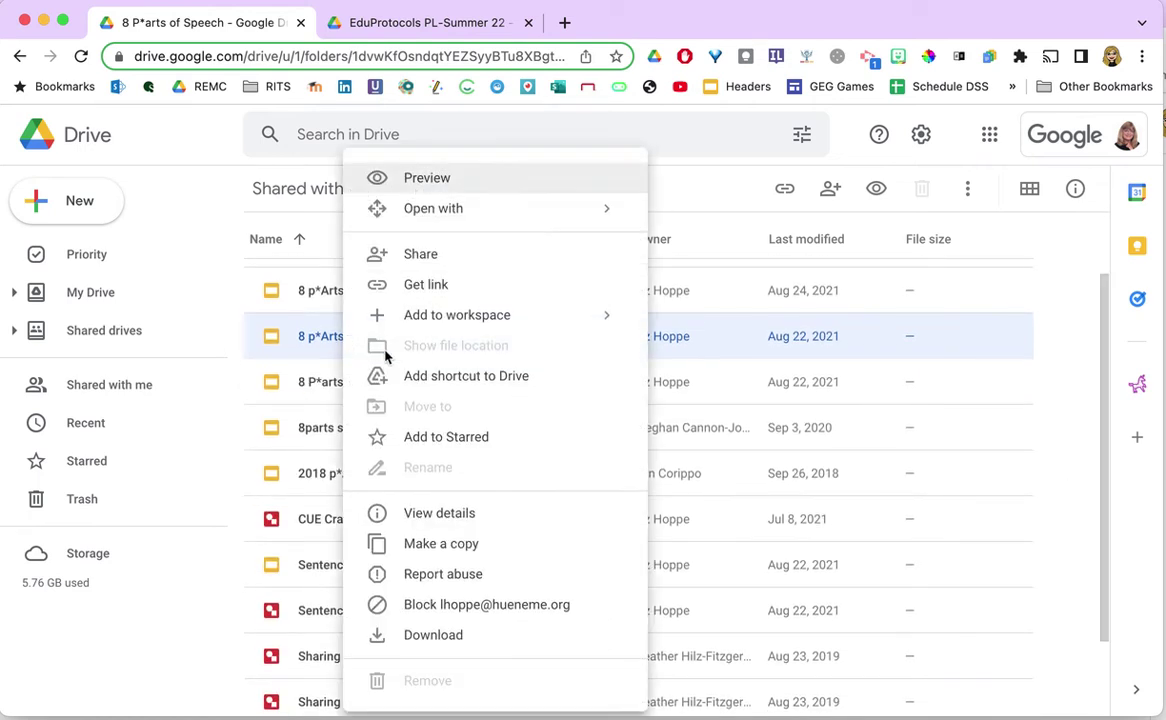
click(425, 376)
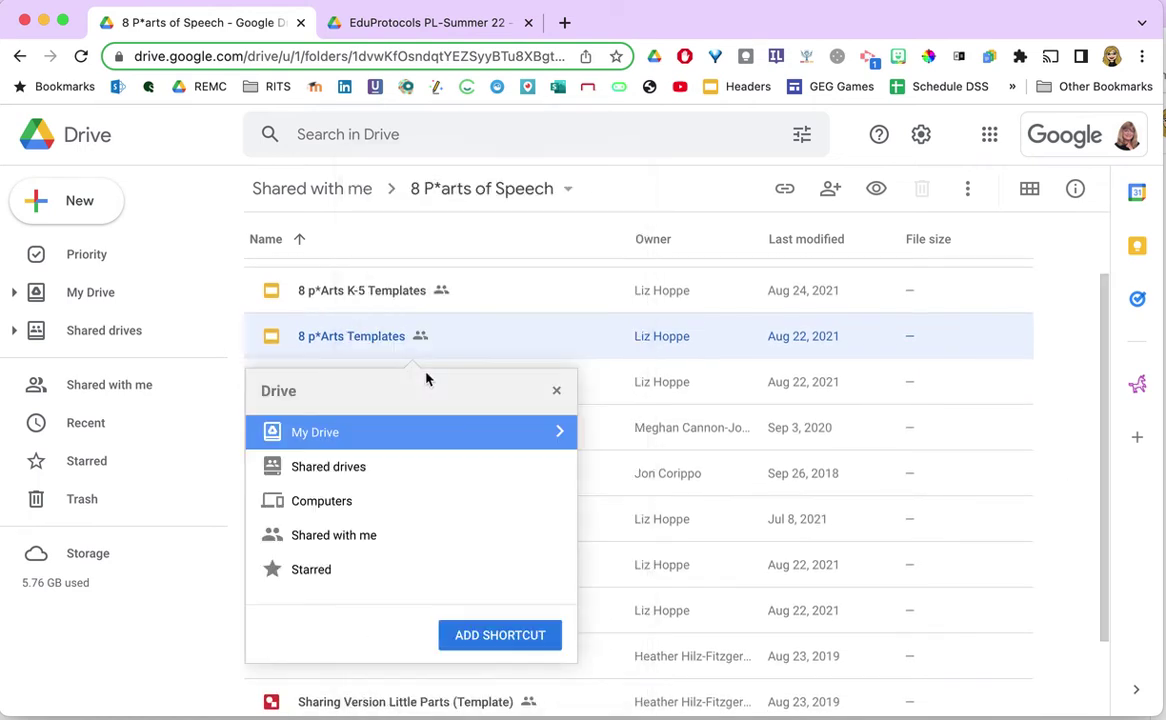
click(558, 433)
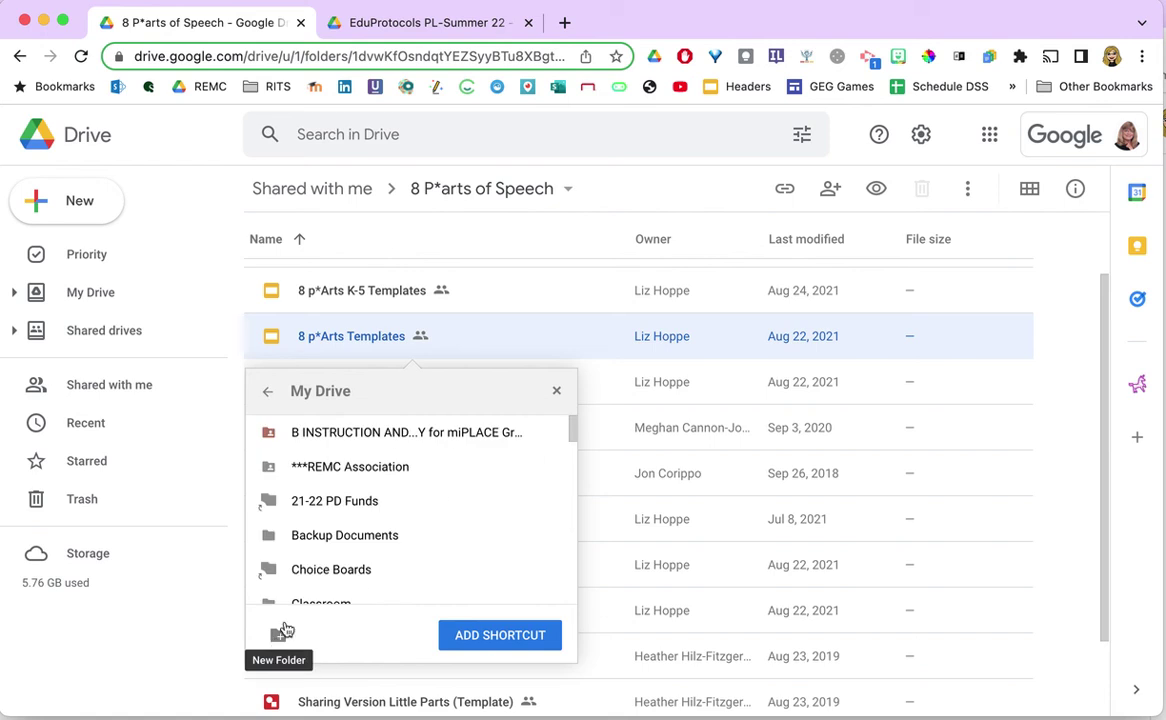
drag(571, 428, 565, 473)
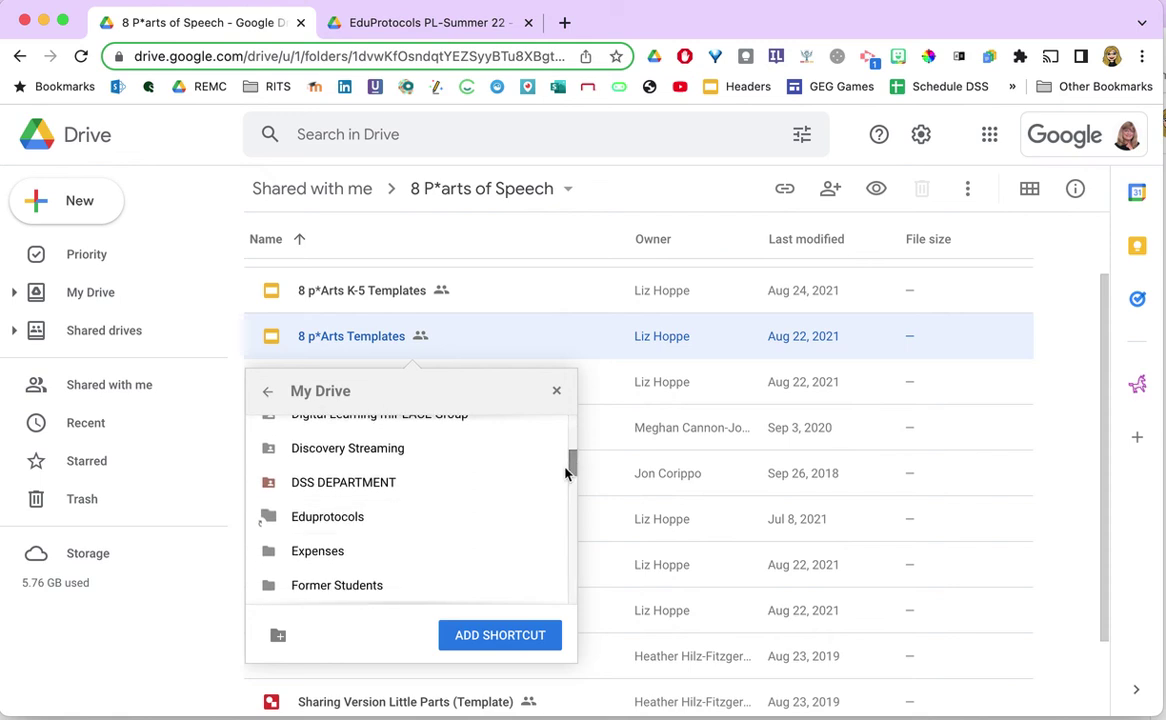
click(546, 517)
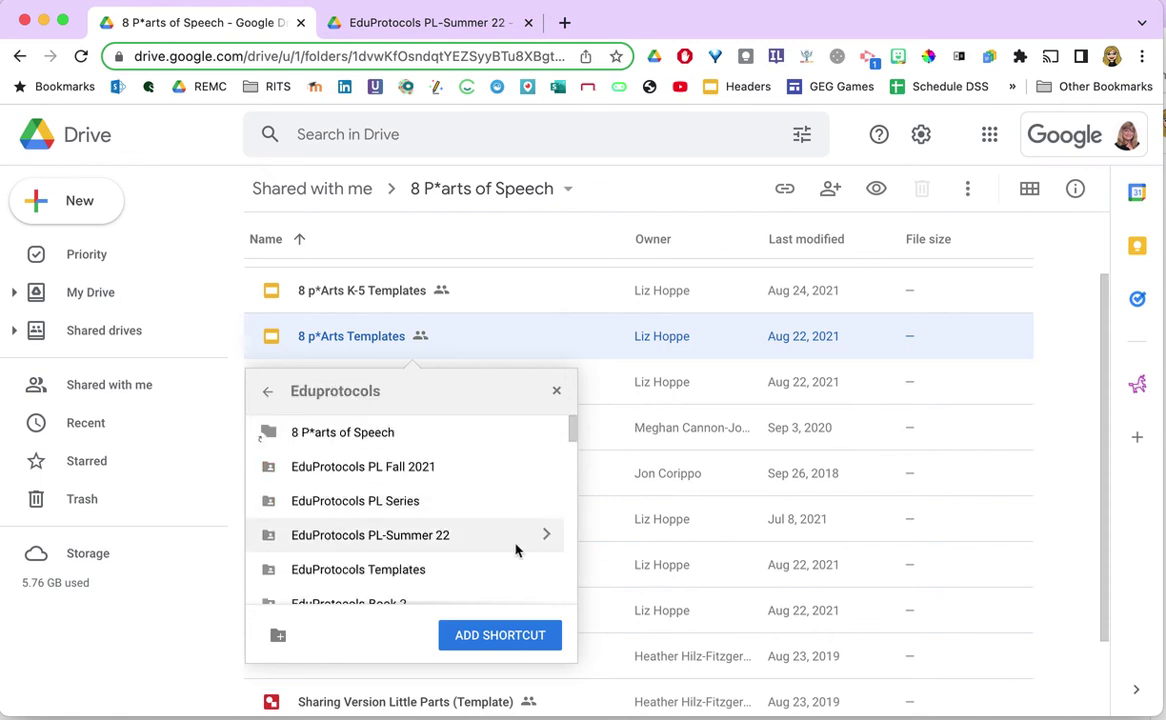
click(548, 540)
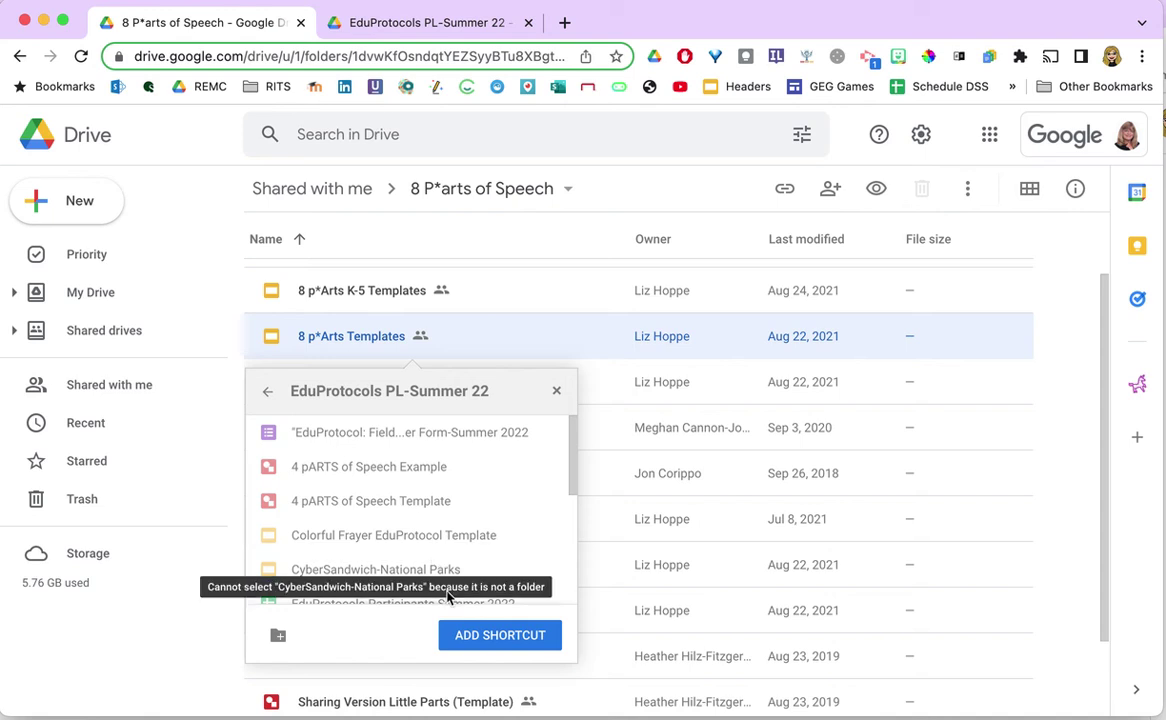
click(498, 636)
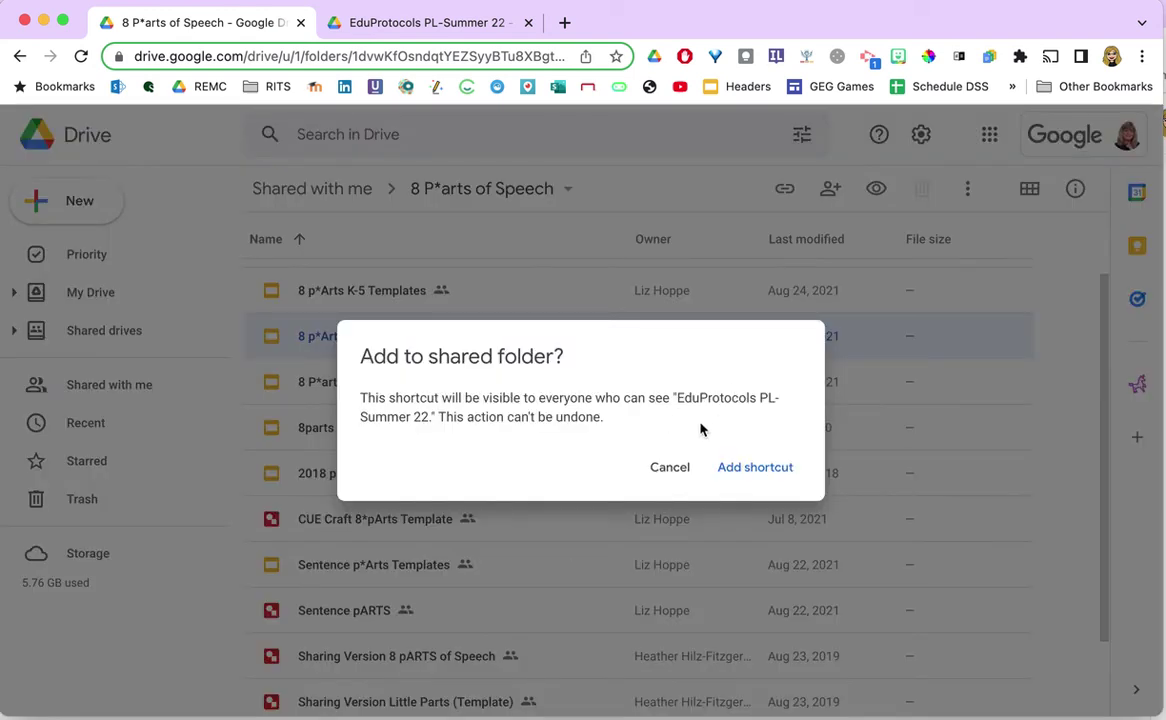
click(756, 473)
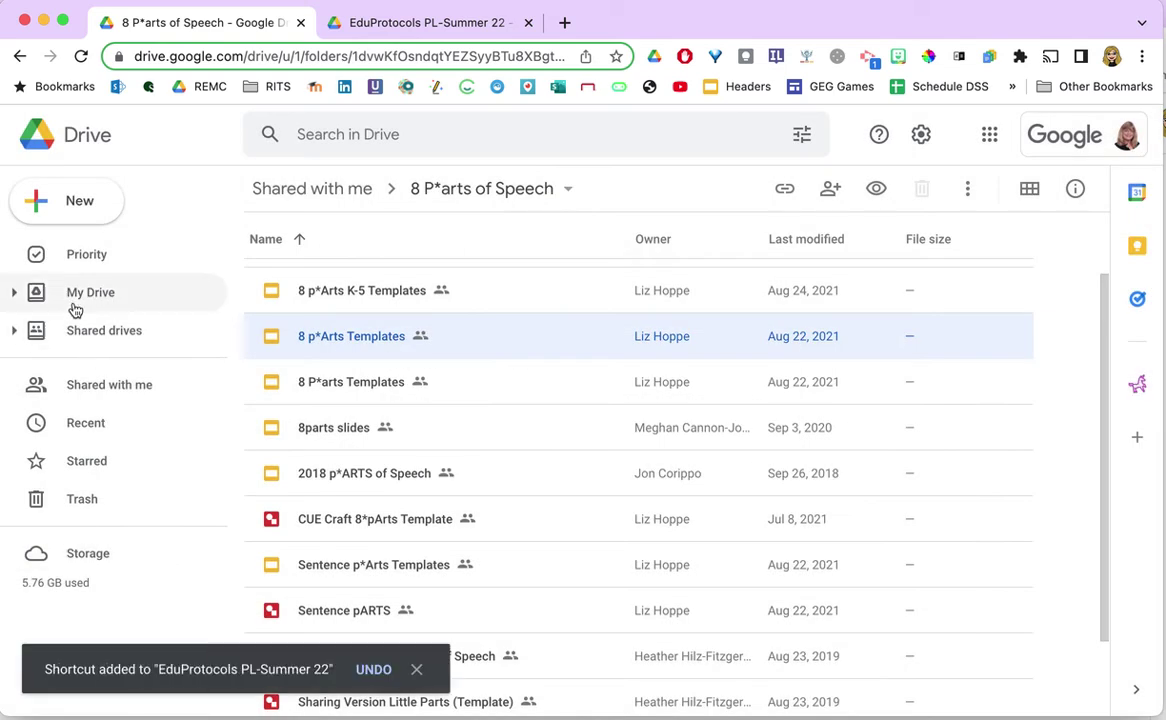
Go through My Drive > Eduprotocols in the sidebar and open EduProtocols PL-Summer 22
click(13, 292)
click(13, 292)
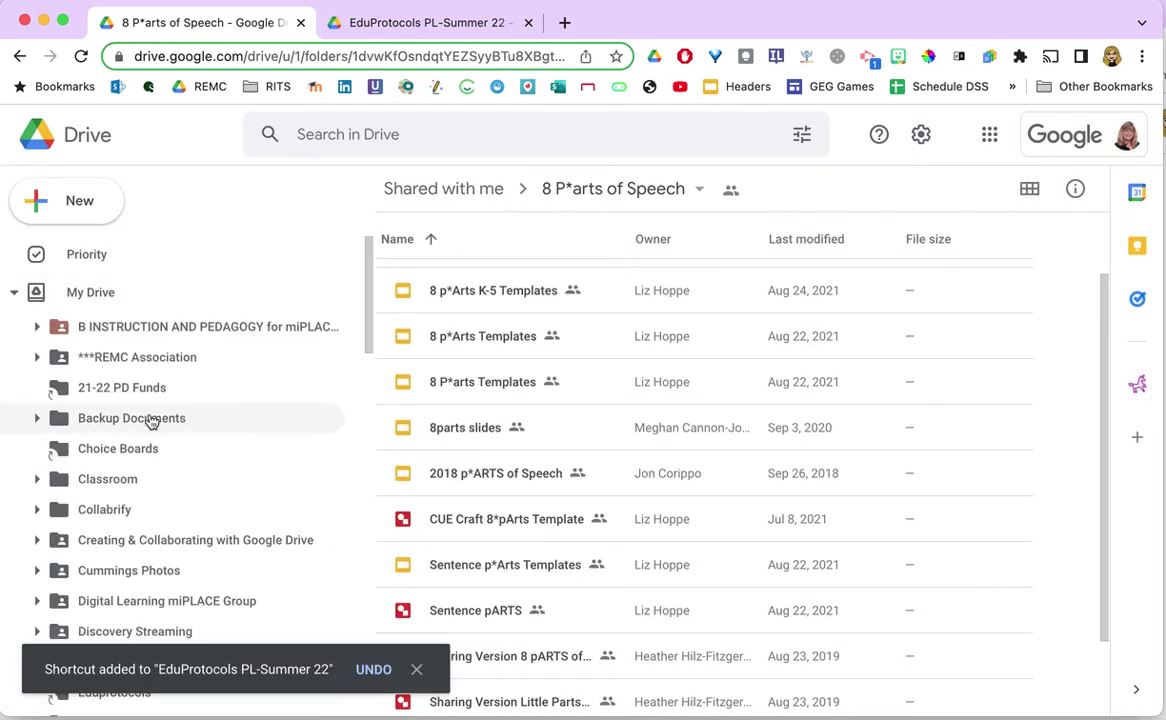
scroll(170, 533, down, 3)
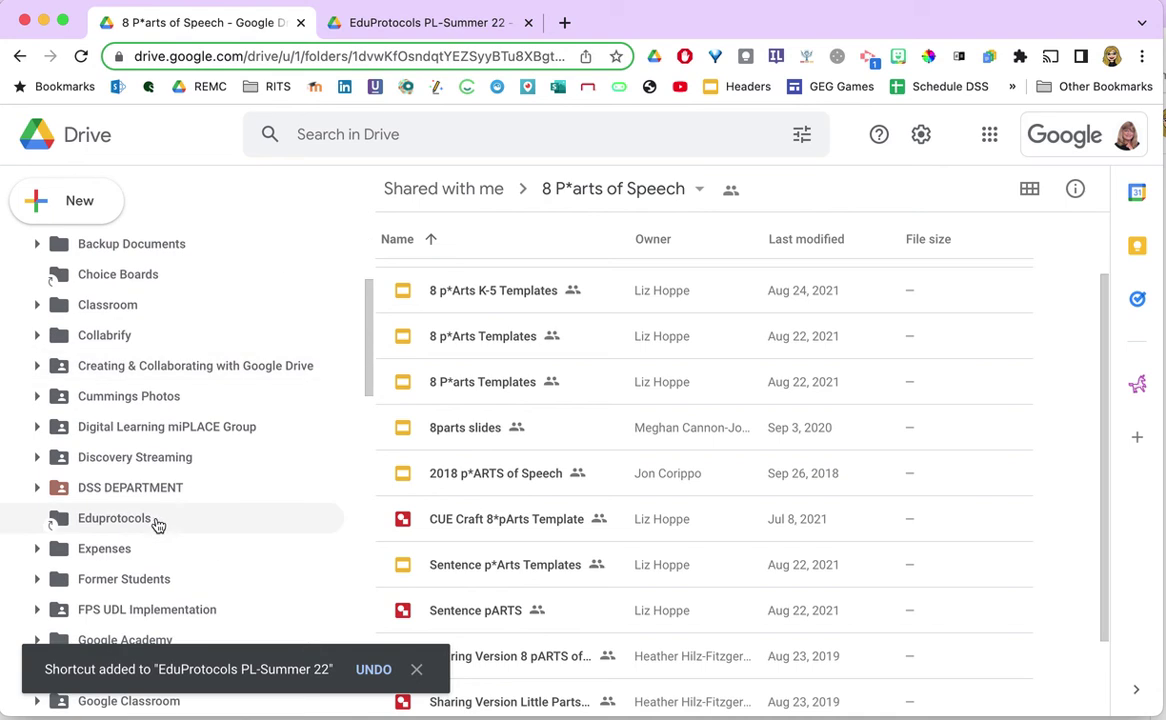
click(152, 524)
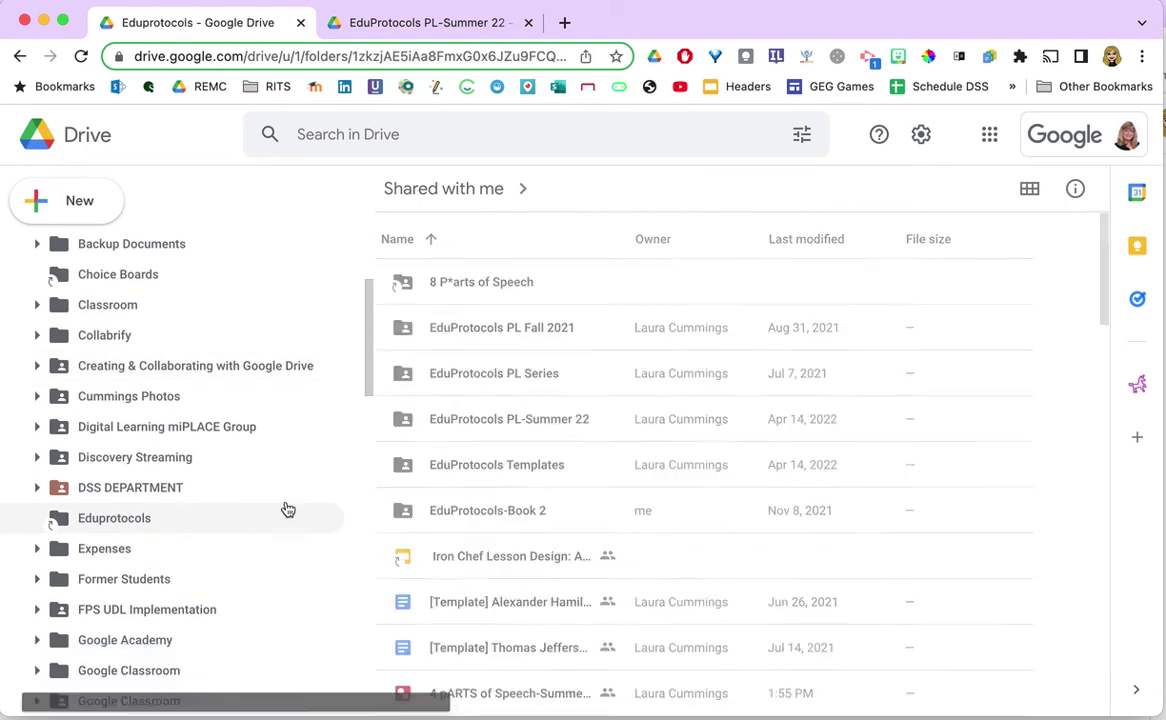
click(558, 417)
double_click(418, 425)
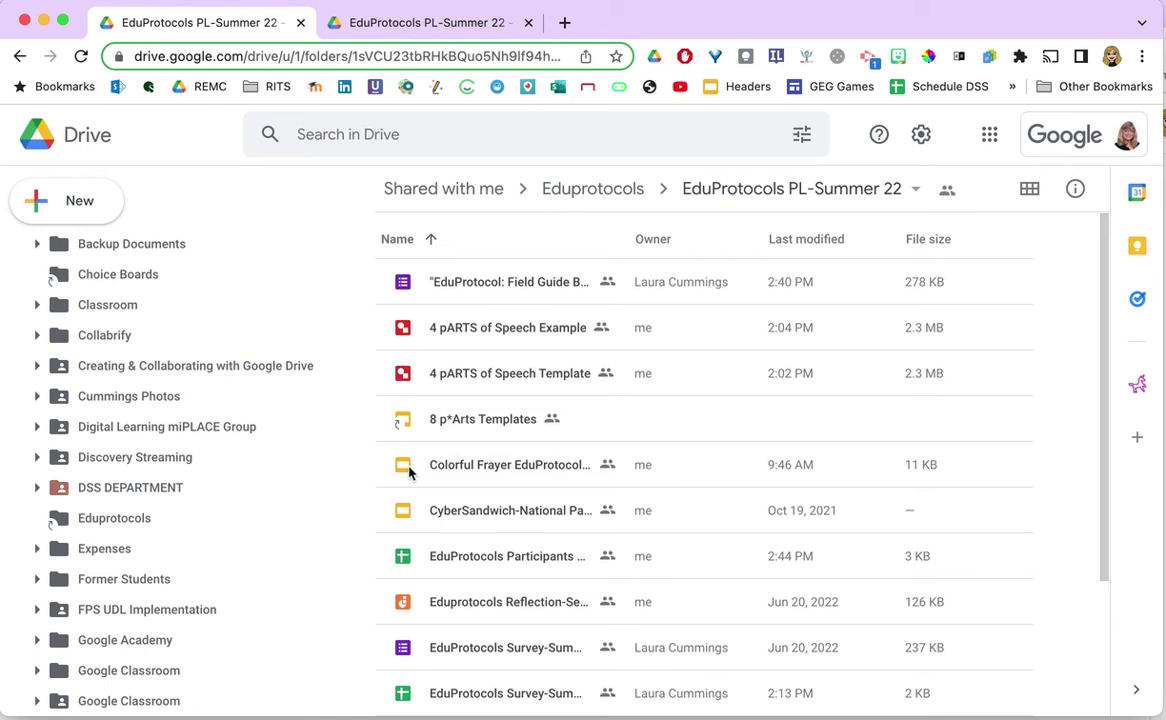
Return to Eduprotocols via the breadcrumb and open the EduProtocols PL Fall 2021 folder
click(586, 190)
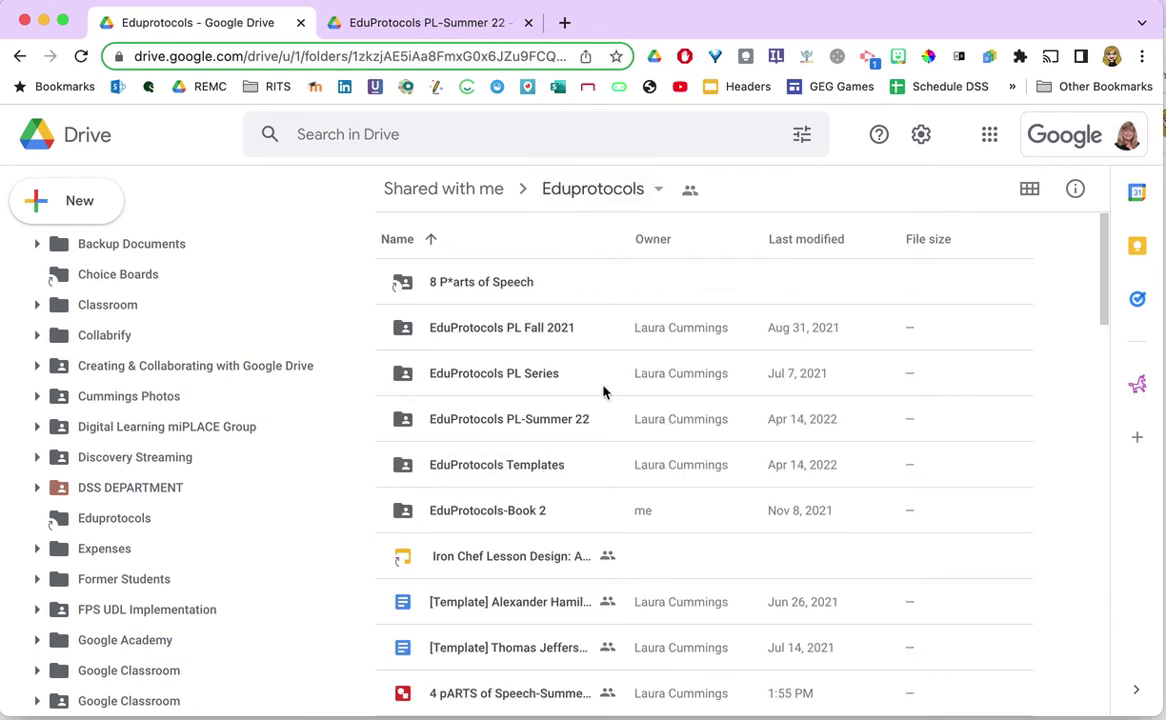
double_click(513, 330)
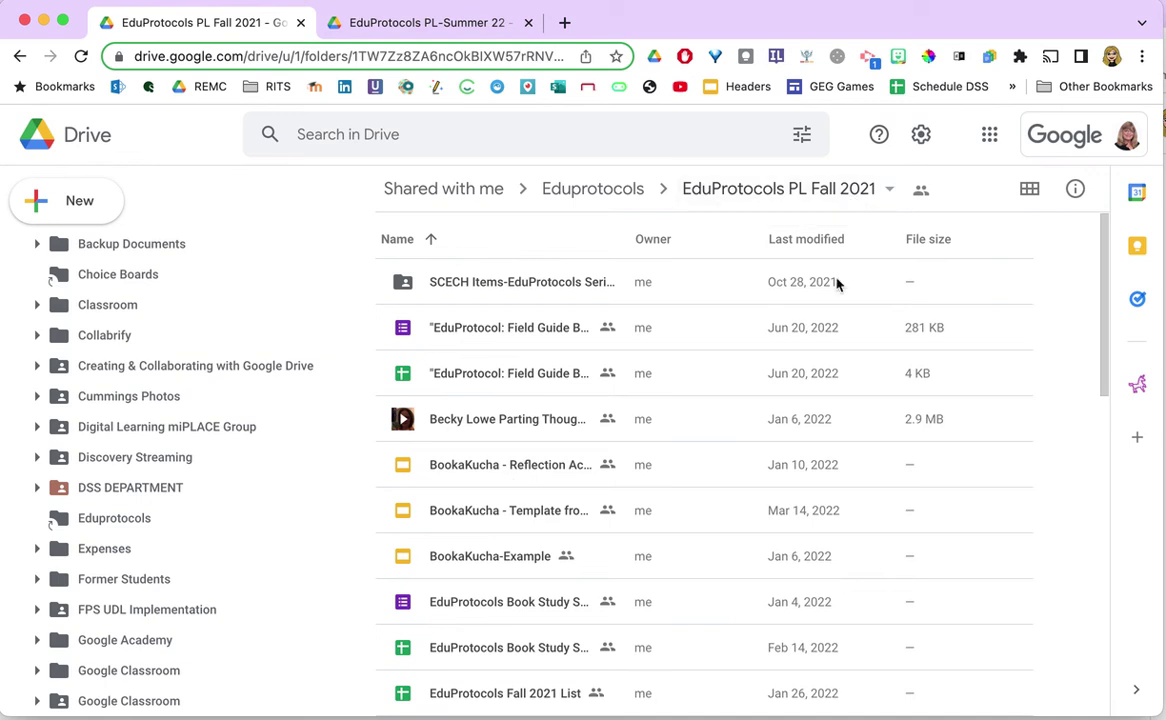
Add a shortcut to BookaKucha - Template in My Drive > Eduprotocols > EduProtocols-Book 2
right_click(467, 513)
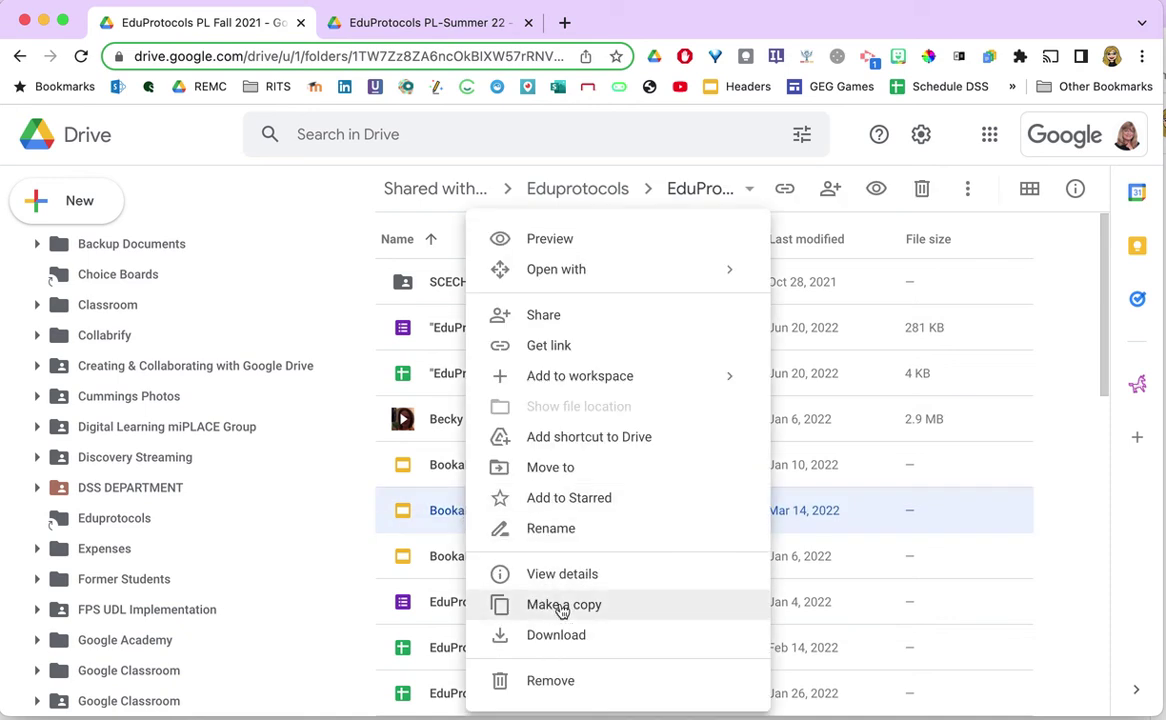
click(597, 443)
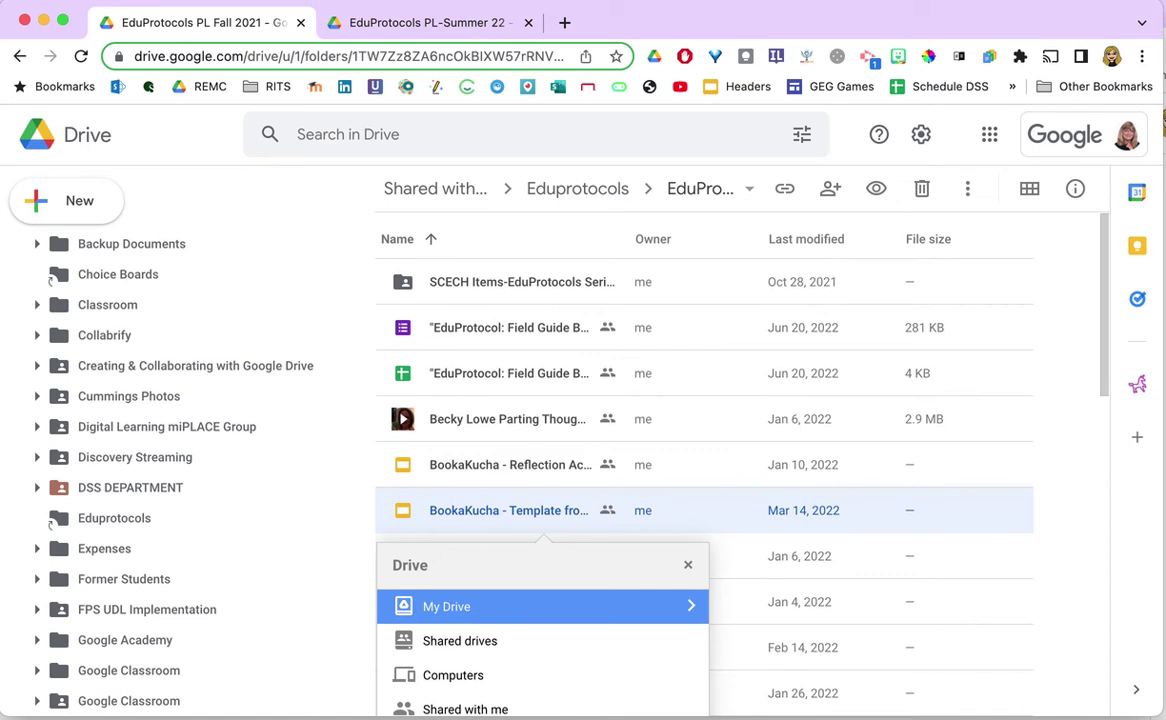
drag(1101, 368, 770, 442)
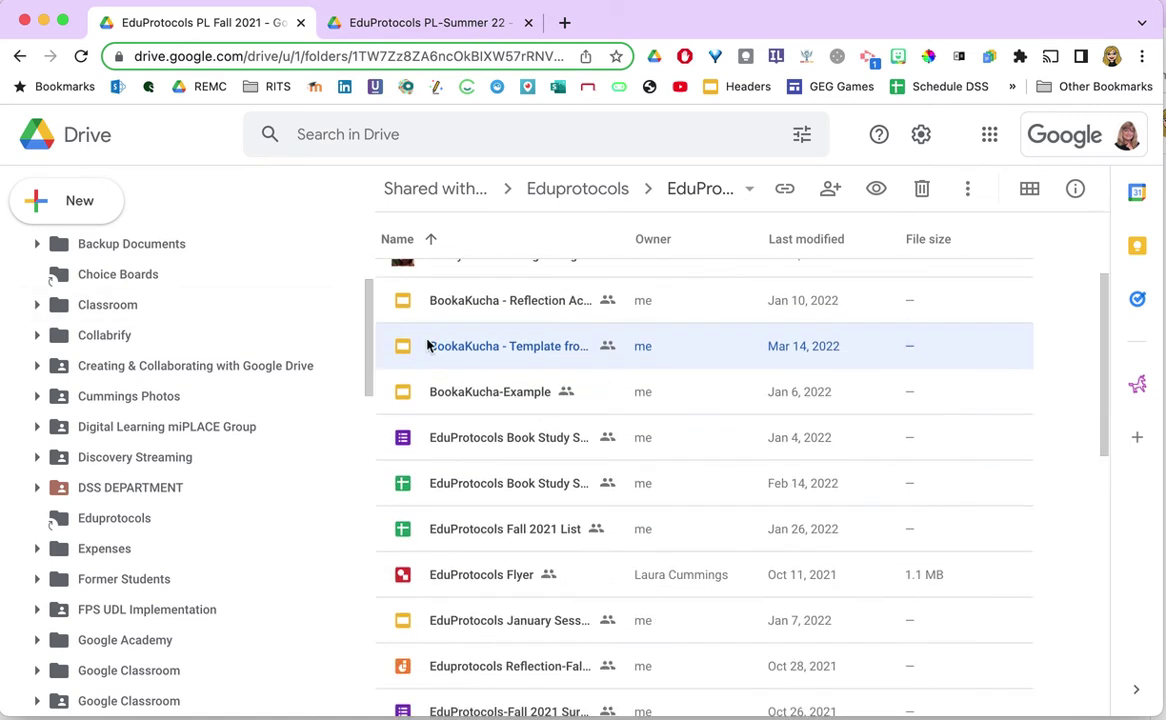
right_click(468, 343)
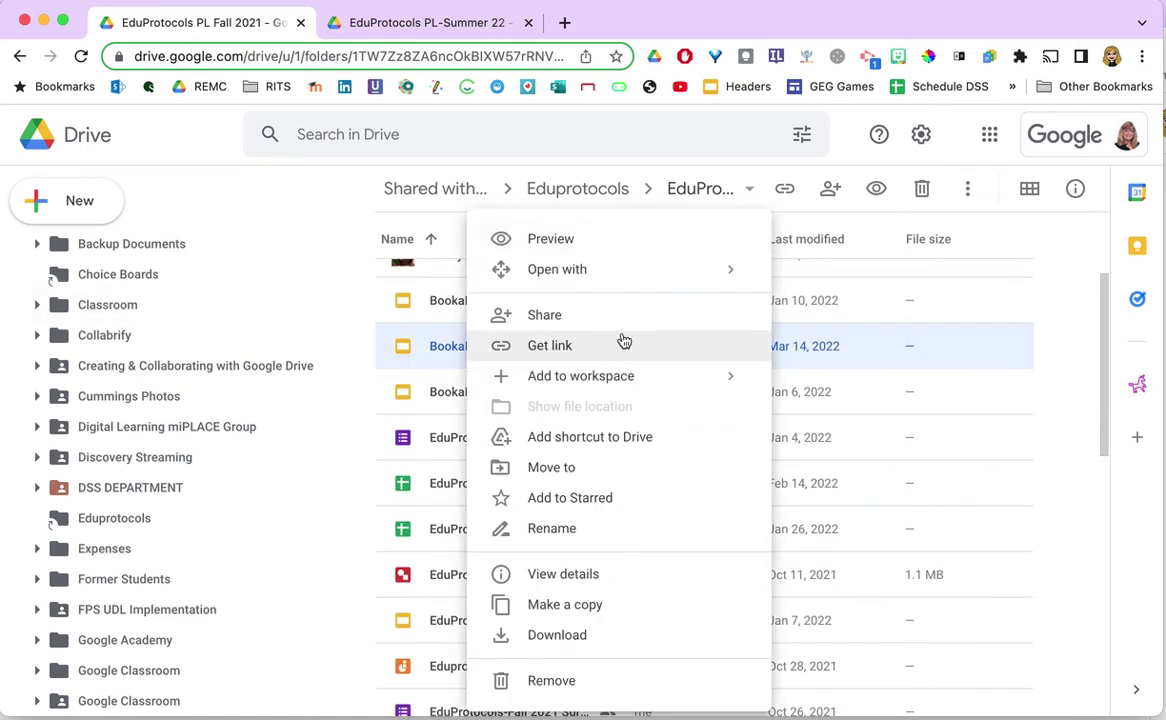
click(591, 446)
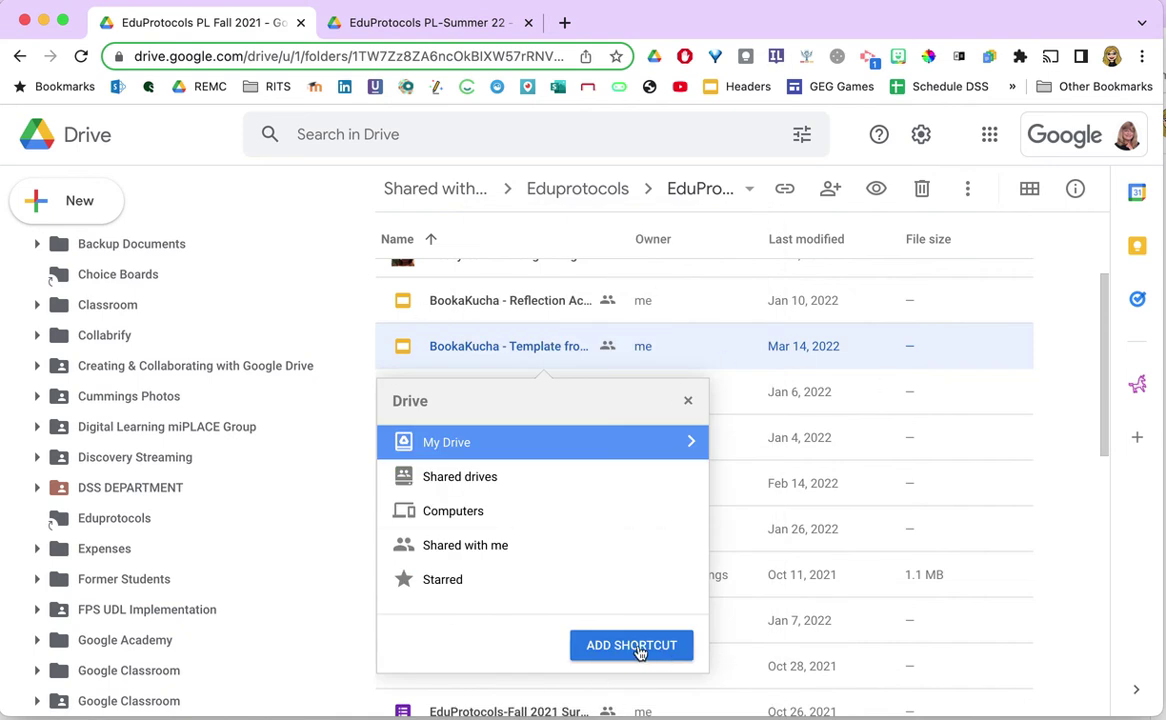
click(694, 442)
scroll(702, 453, down, 5)
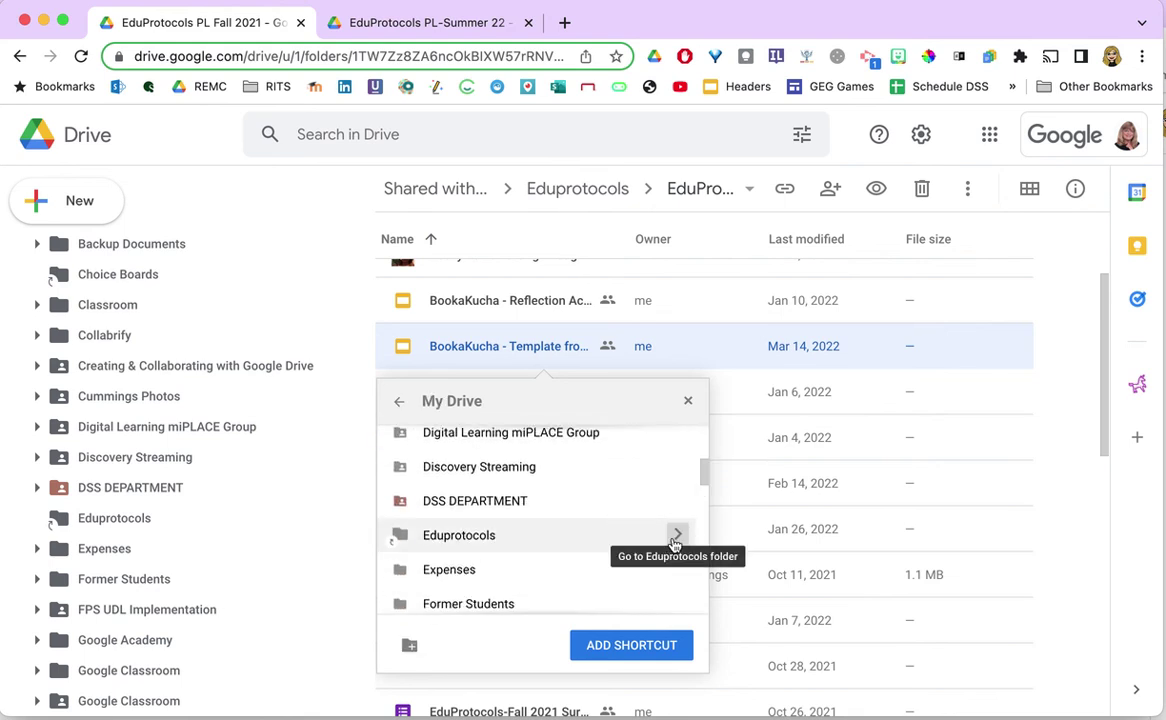
click(676, 537)
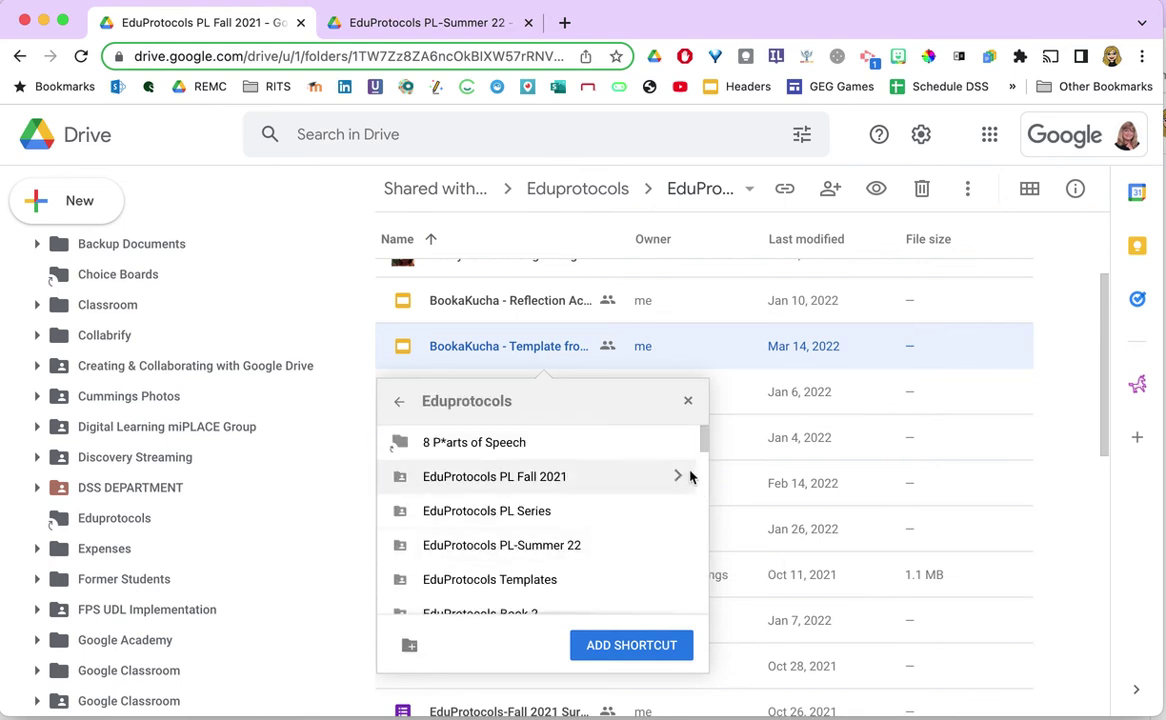
scroll(703, 443, down, 2)
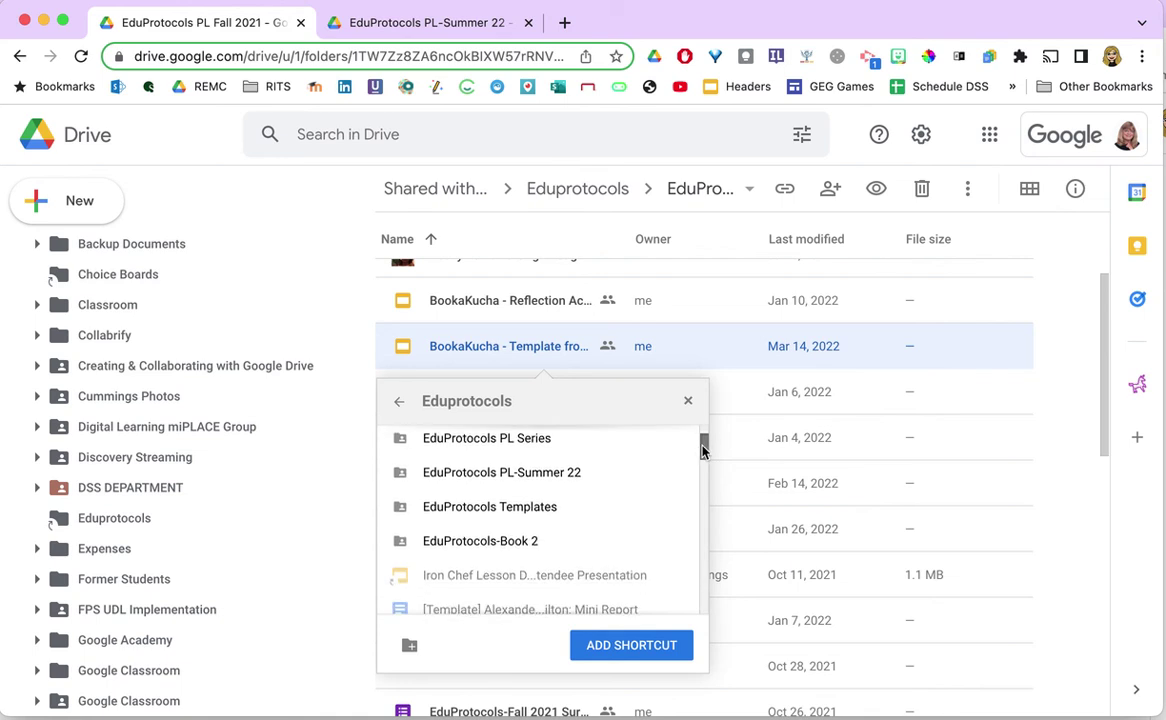
click(674, 541)
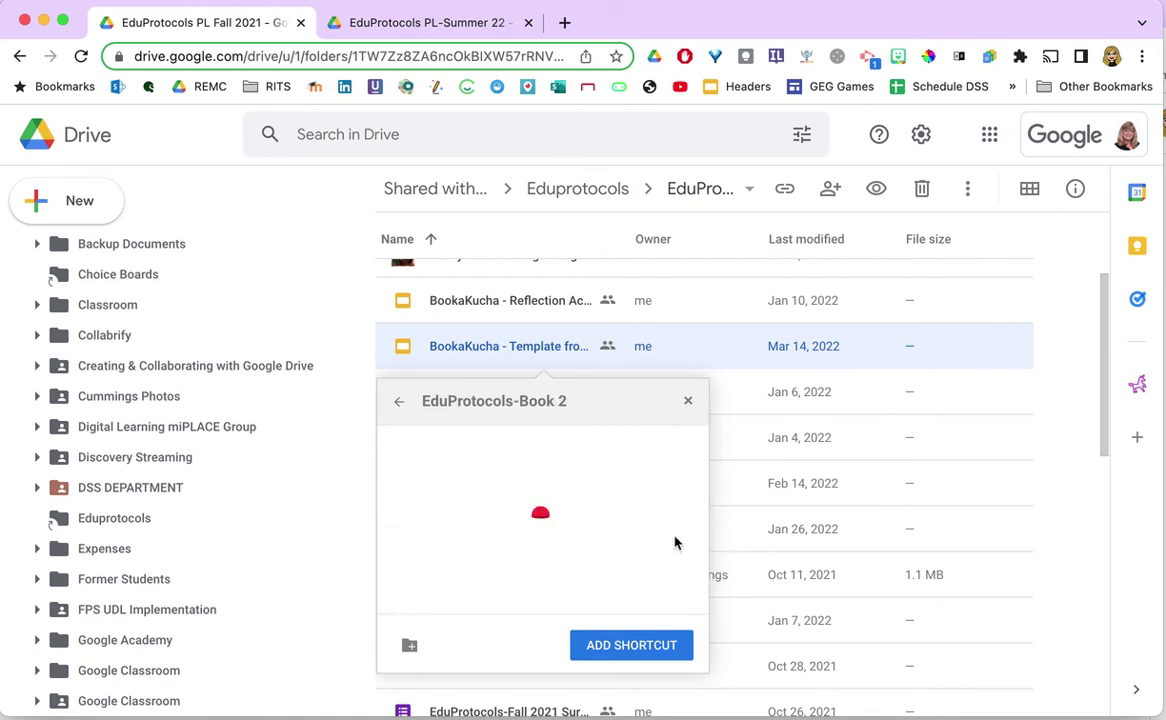
click(632, 645)
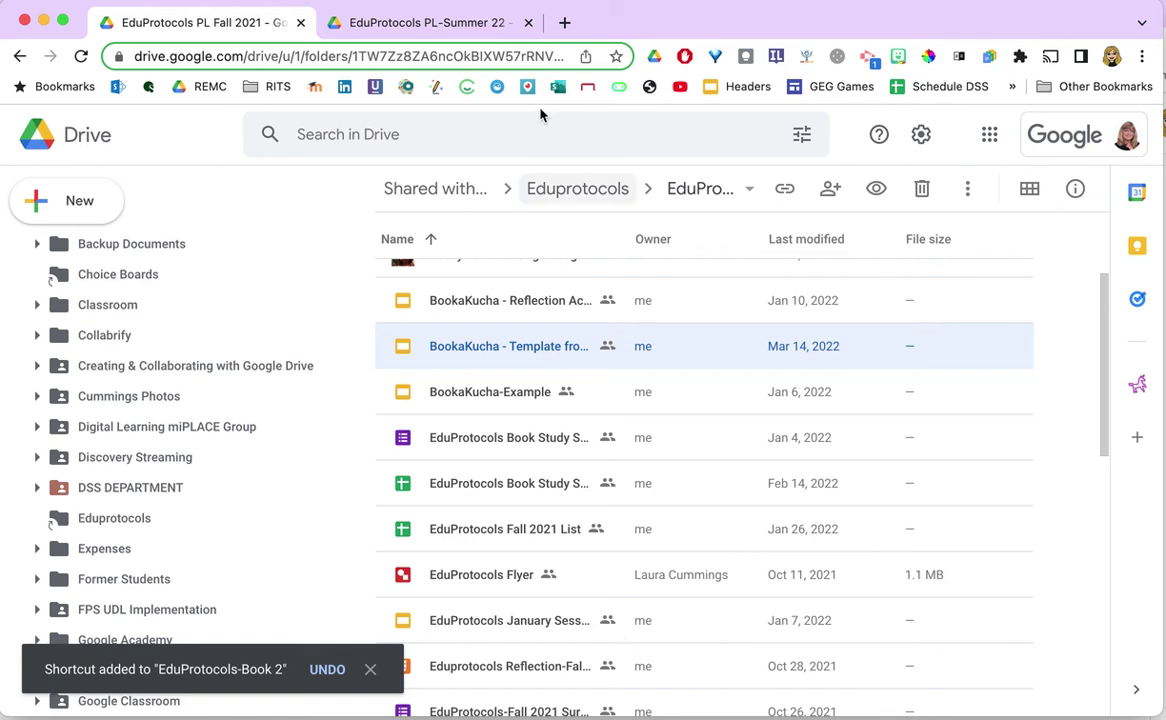
Return to Eduprotocols via the breadcrumb and open the EduProtocols-Book 2 folder
click(579, 189)
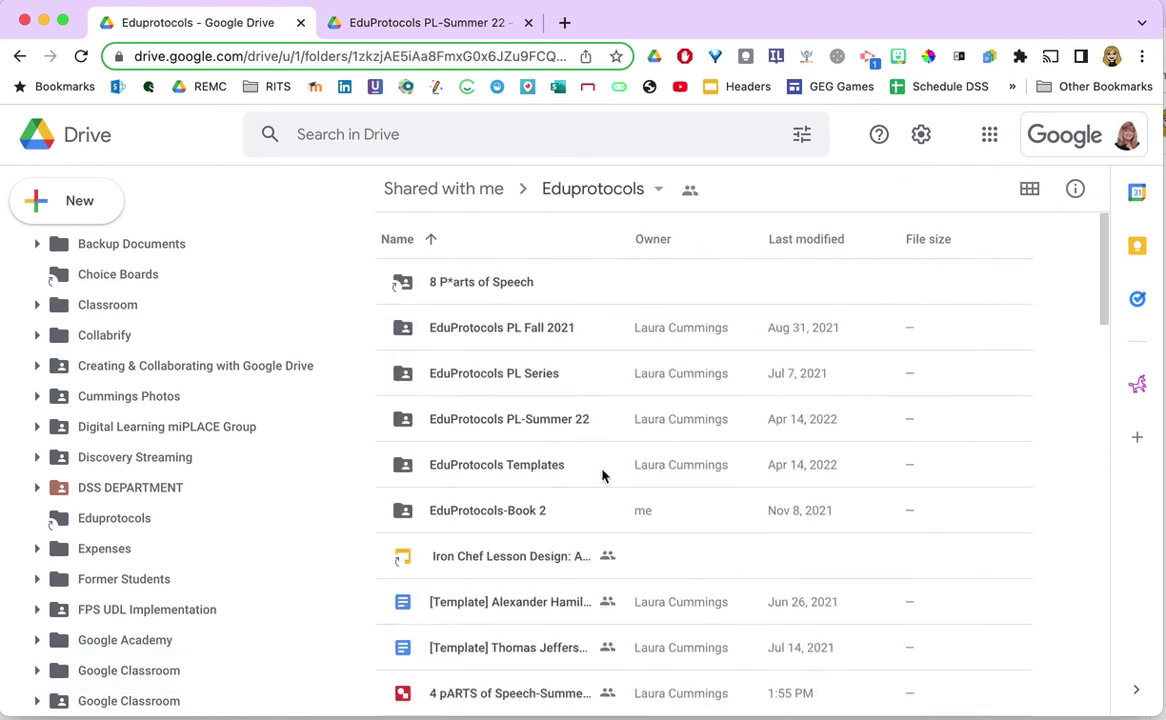
double_click(495, 511)
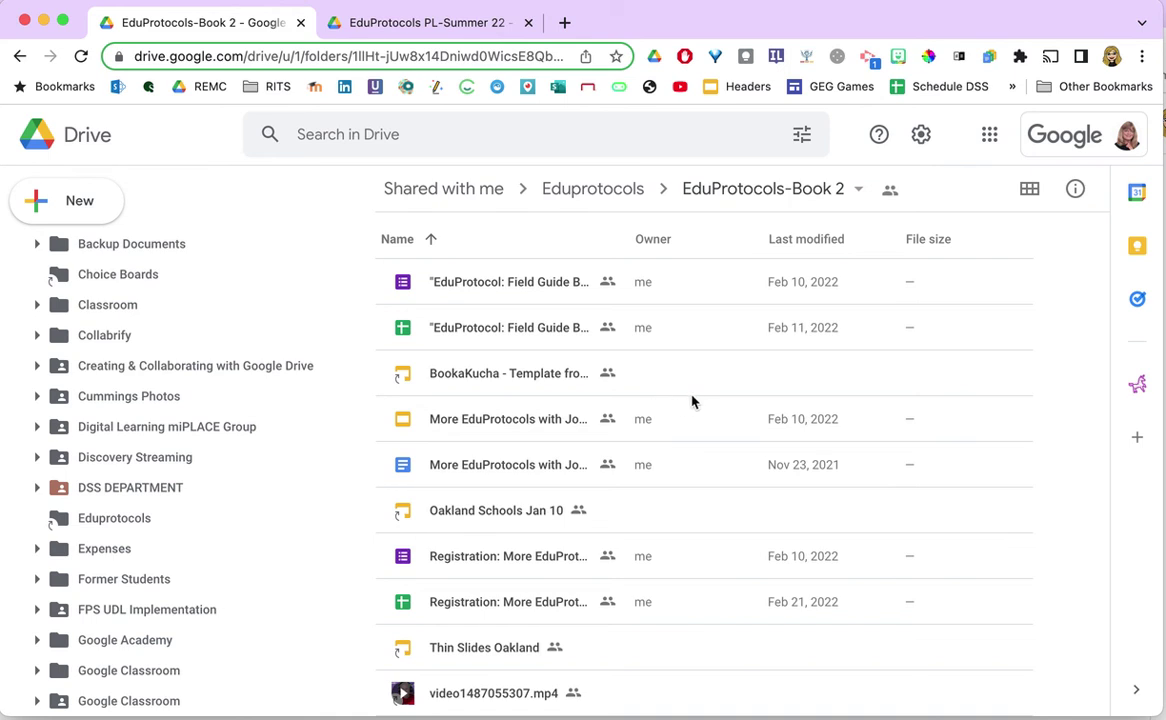
Remove the BookaKucha template shortcut from EduProtocols-Book 2 and confirm Move to Trash
right_click(499, 376)
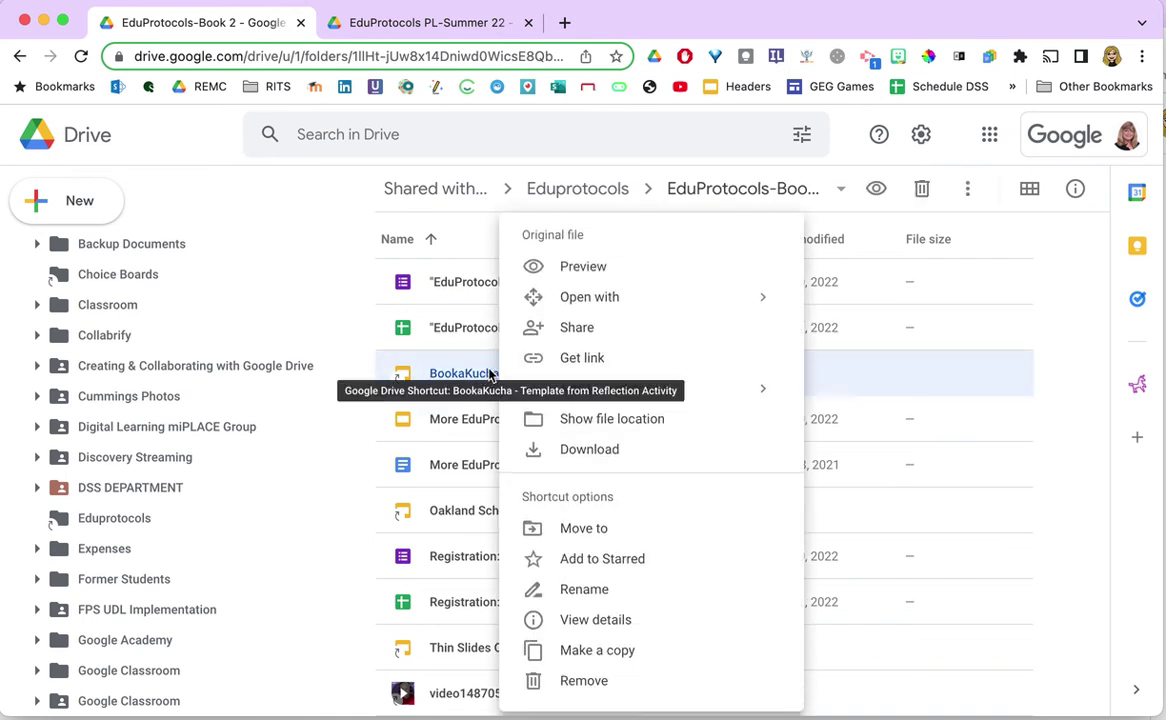
click(586, 683)
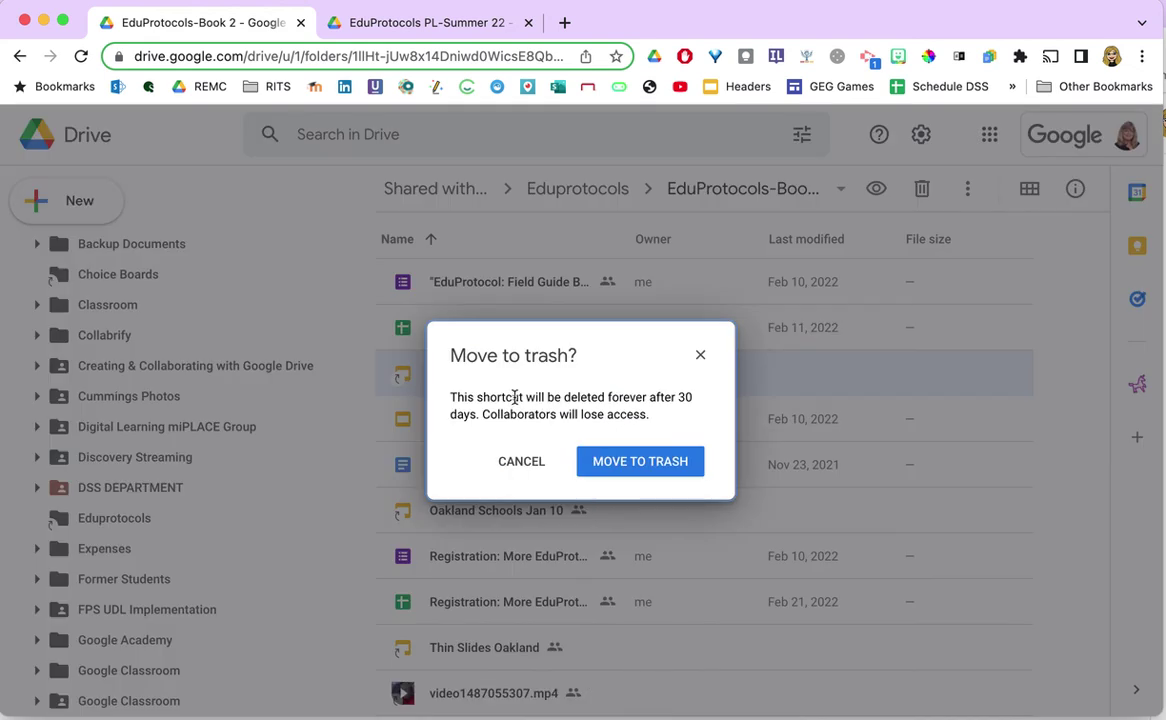
drag(454, 396, 529, 398)
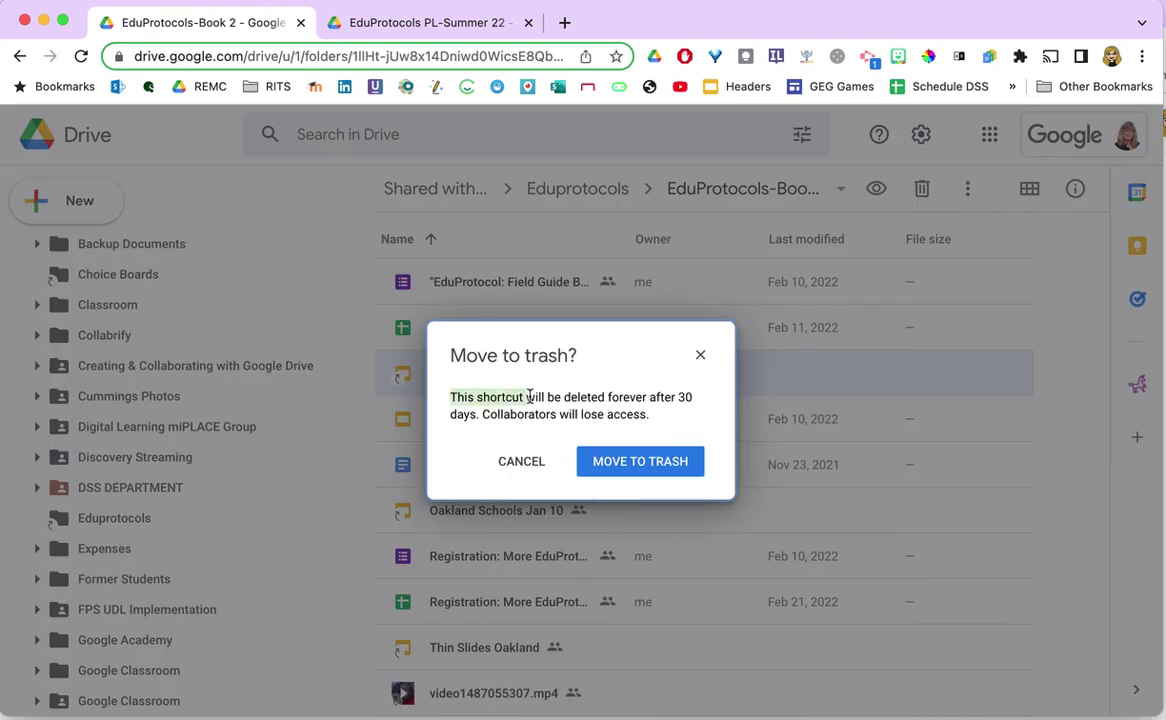
click(655, 467)
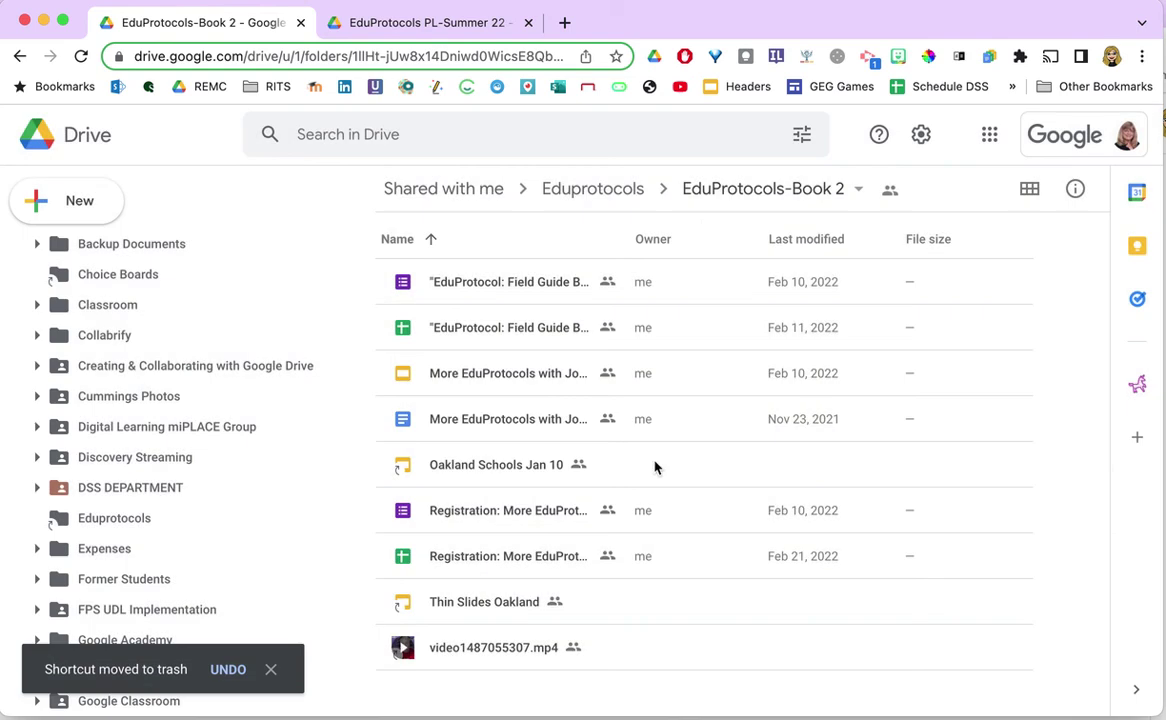
Return to Eduprotocols and open EduProtocols PL Fall 2021 to verify the original BookaKucha template remains
click(588, 190)
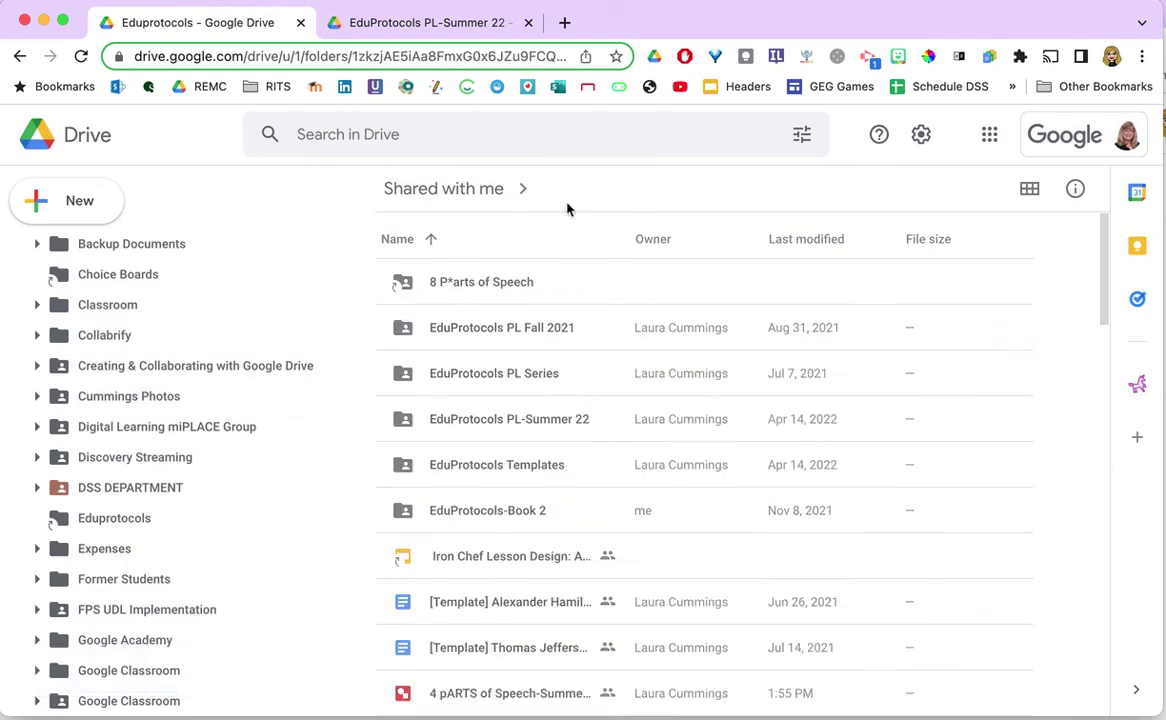
click(508, 329)
double_click(508, 329)
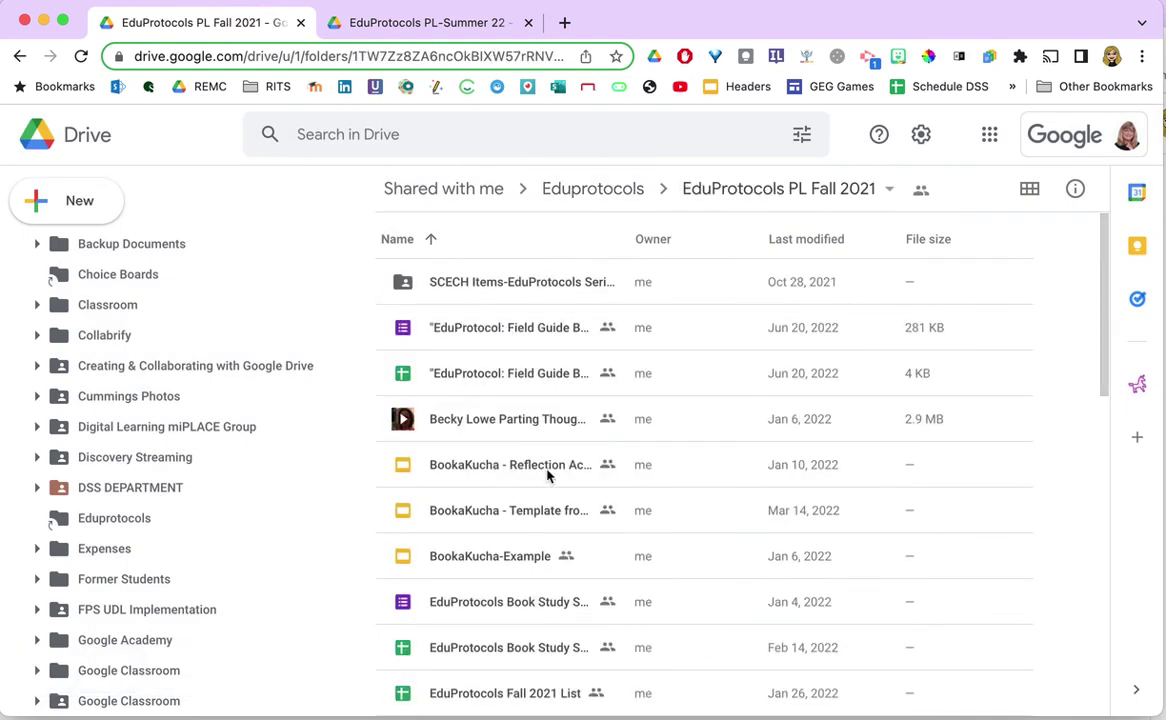